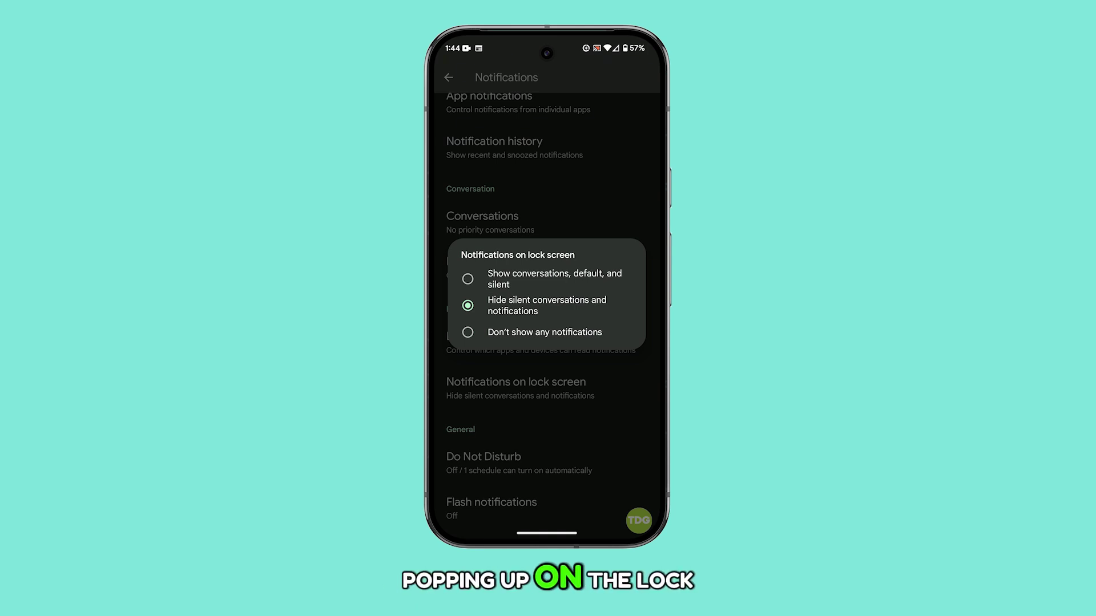
click(467, 332)
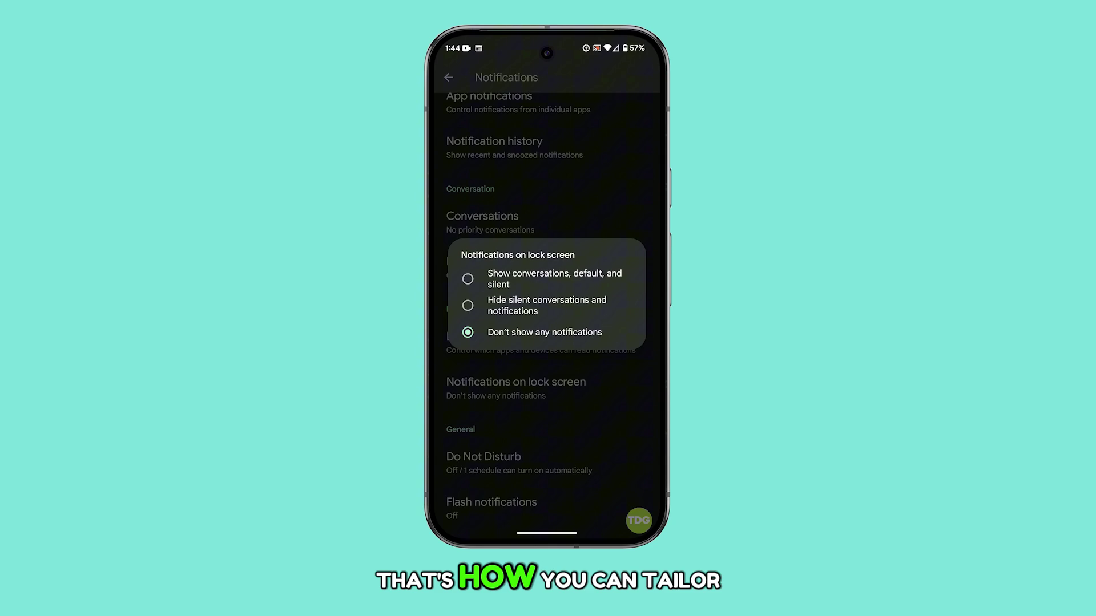
click(467, 306)
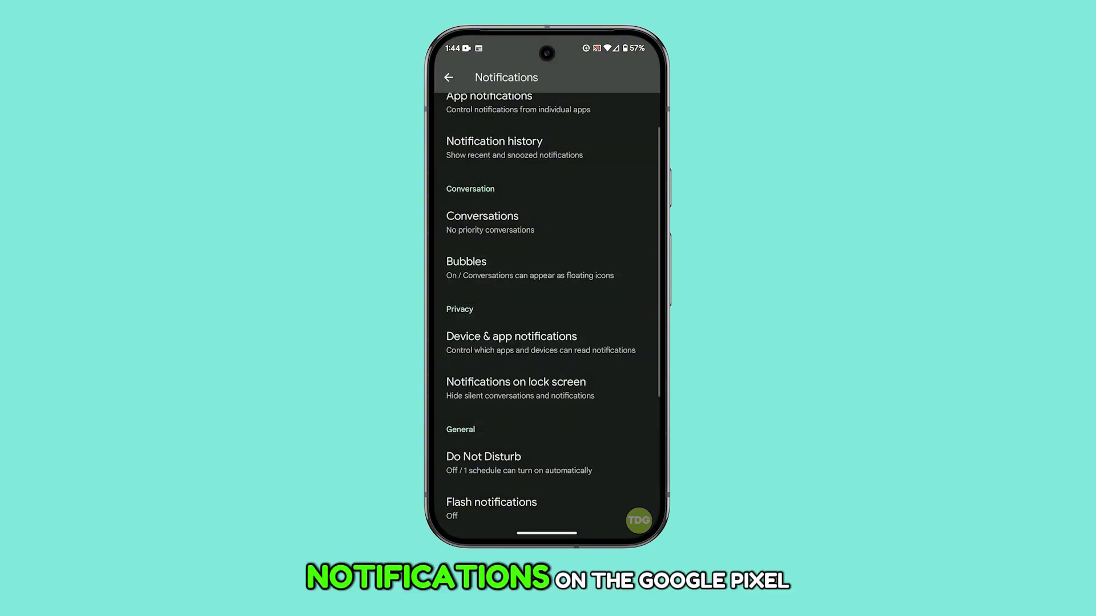